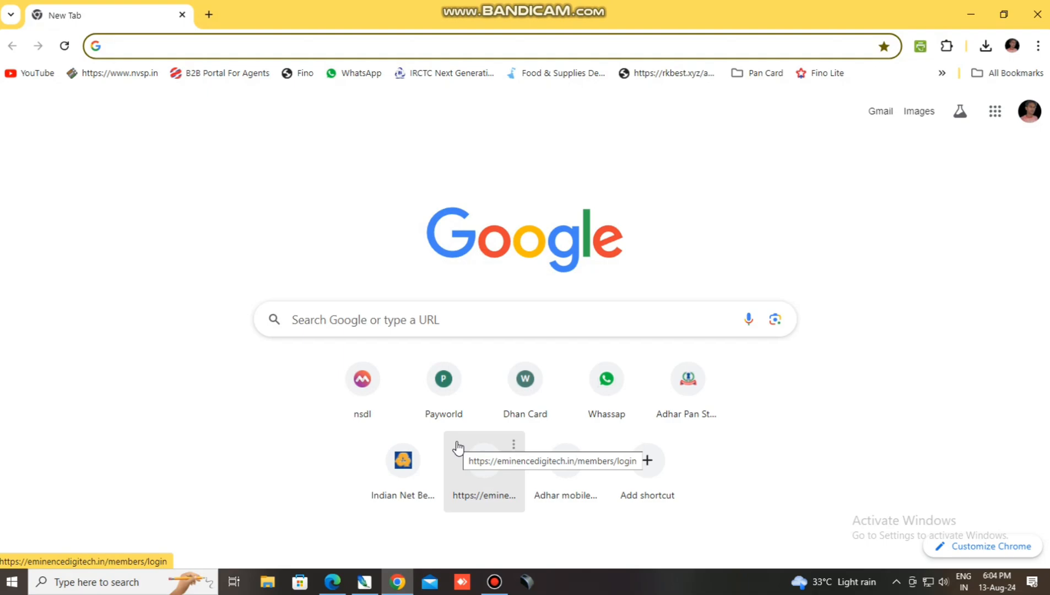
# Search Google for 'lms uidai' from the Chrome address bar.
pyautogui.click(188, 41)
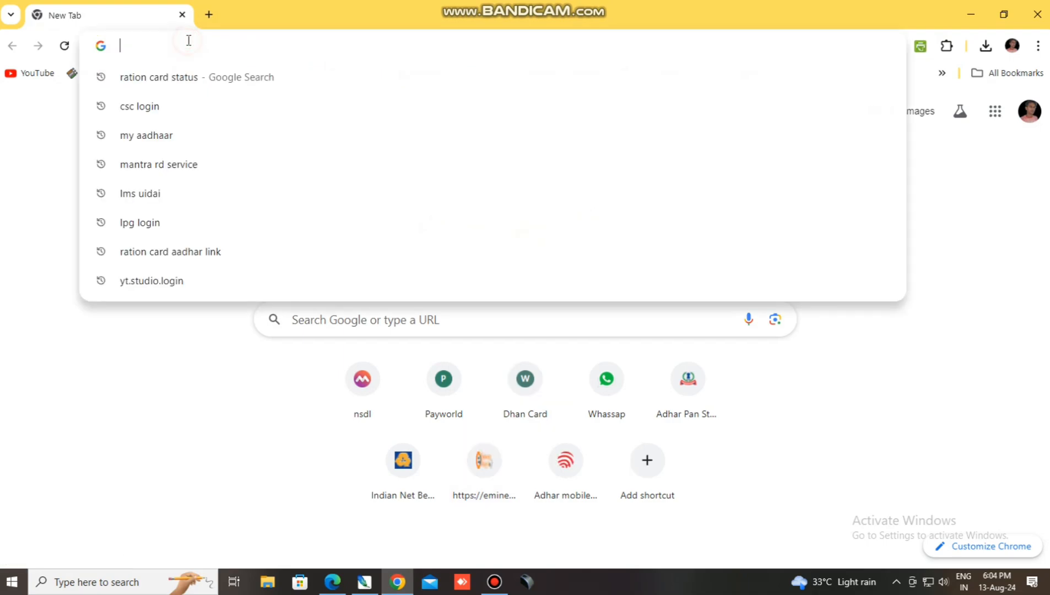
pyautogui.write('lms')
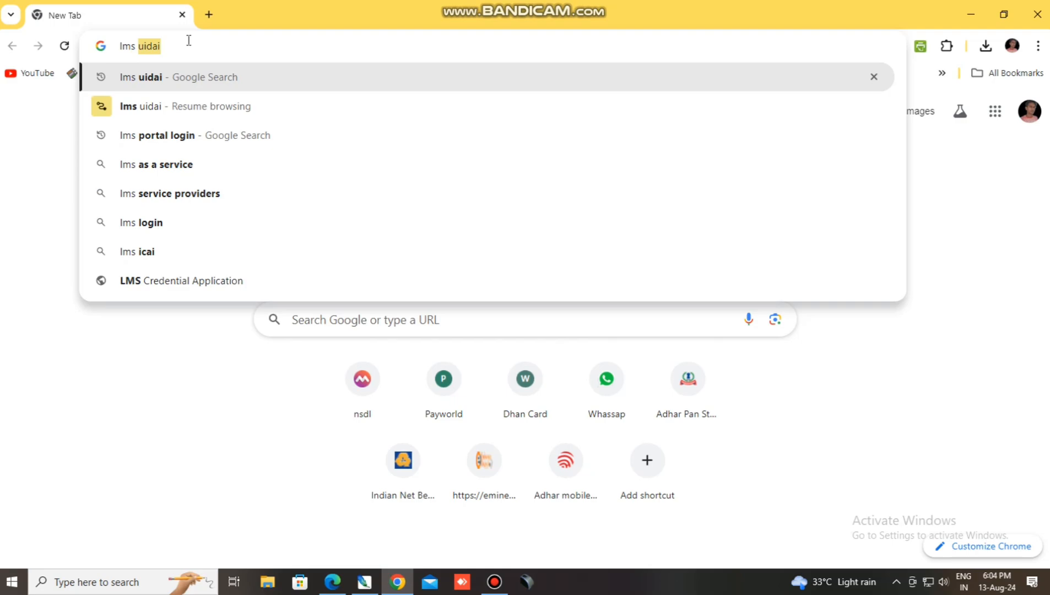
pyautogui.write(' uidai')
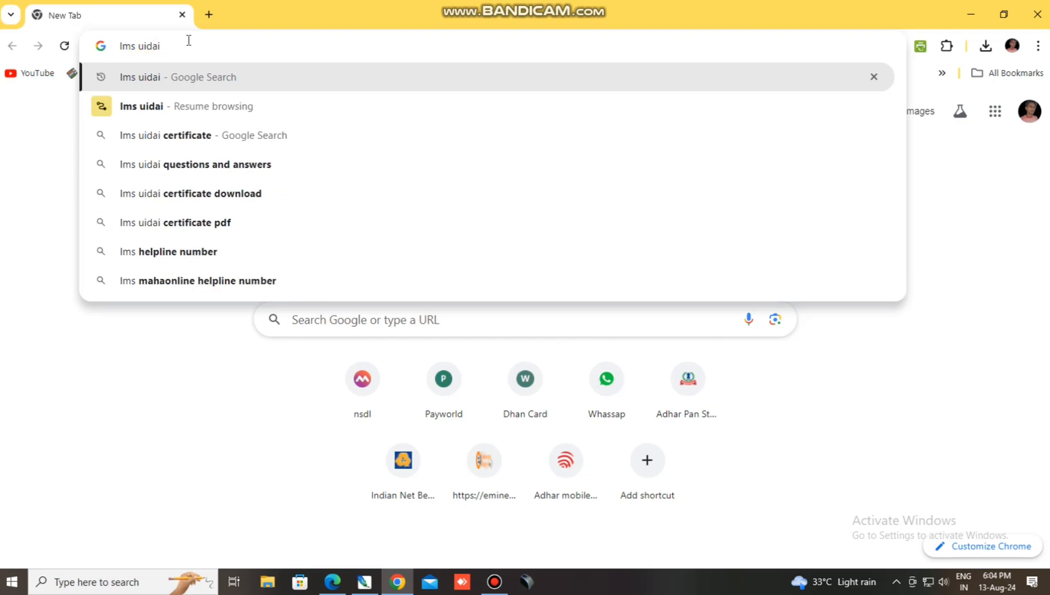
pyautogui.press('Return')
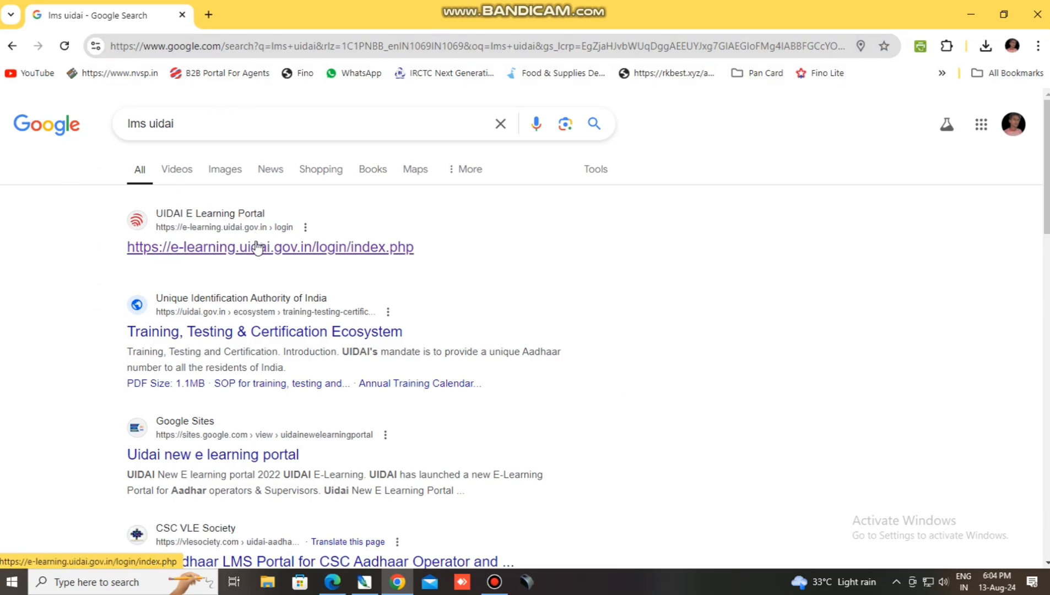
# Open the UIDAI E Learning Portal login page from the first result and scroll to the Login form.
pyautogui.click(243, 253)
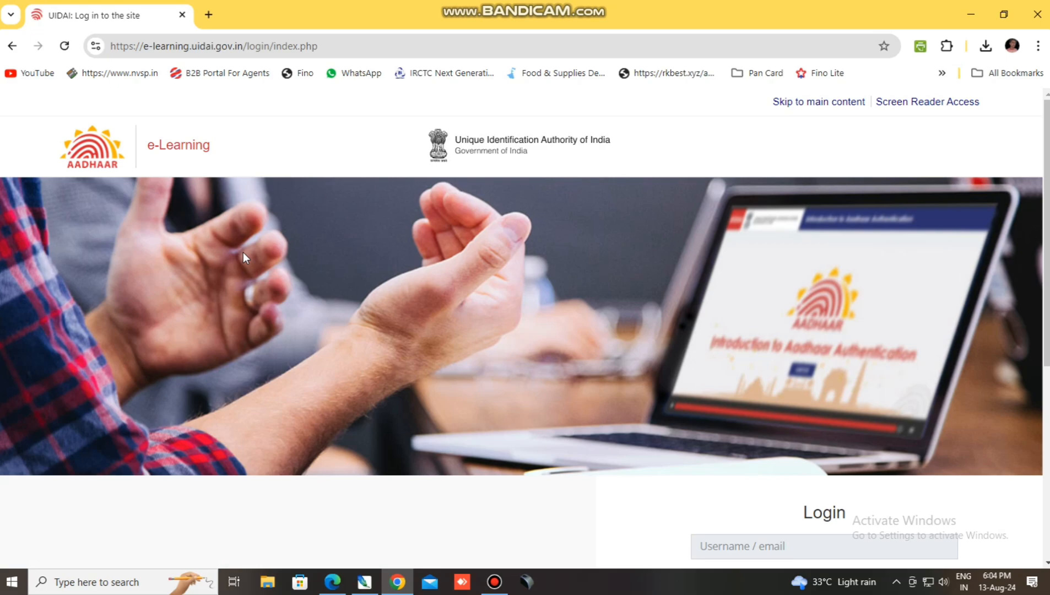
pyautogui.scroll(-5, 517, 242)
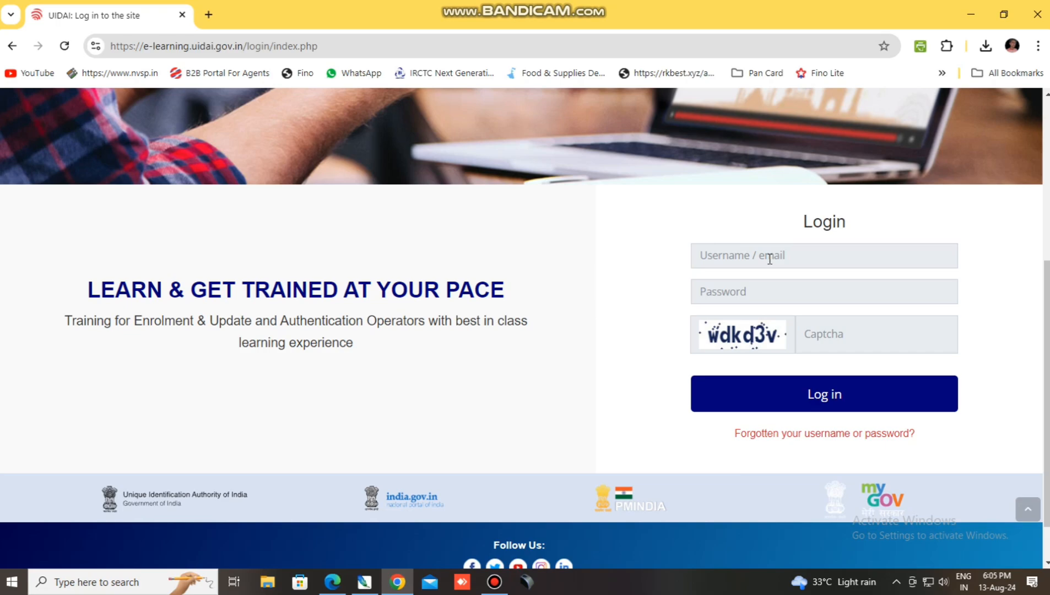
# Enter the account username, the password and the displayed captcha code in the Login form.
pyautogui.click(768, 255)
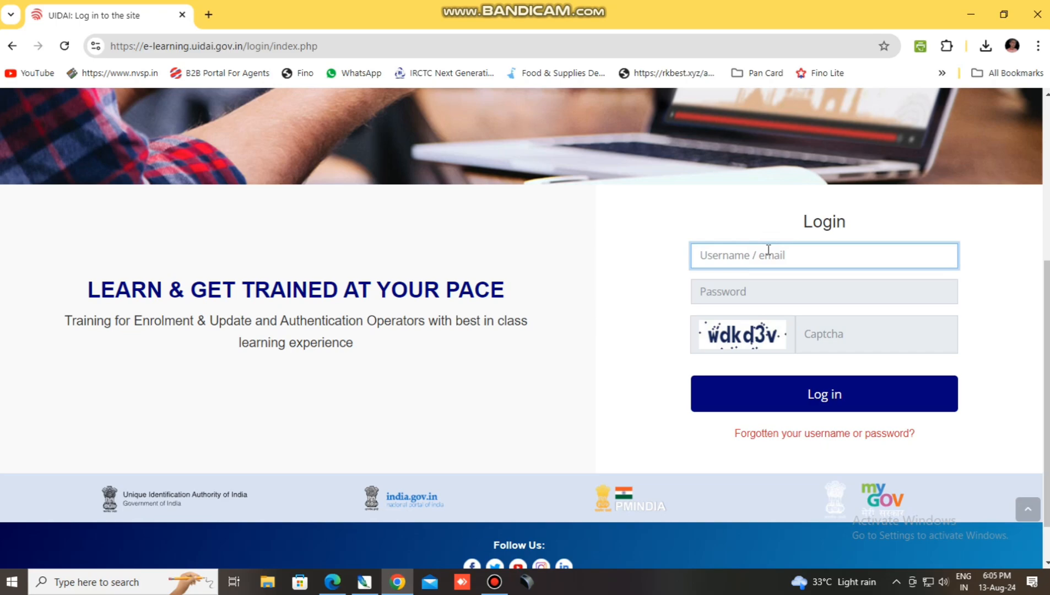
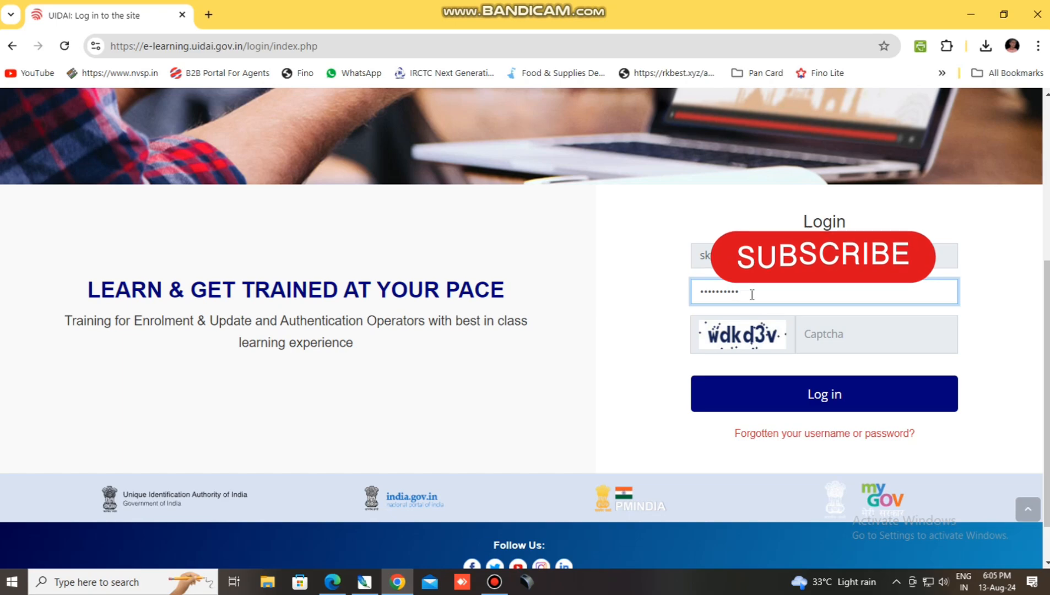
pyautogui.click(859, 348)
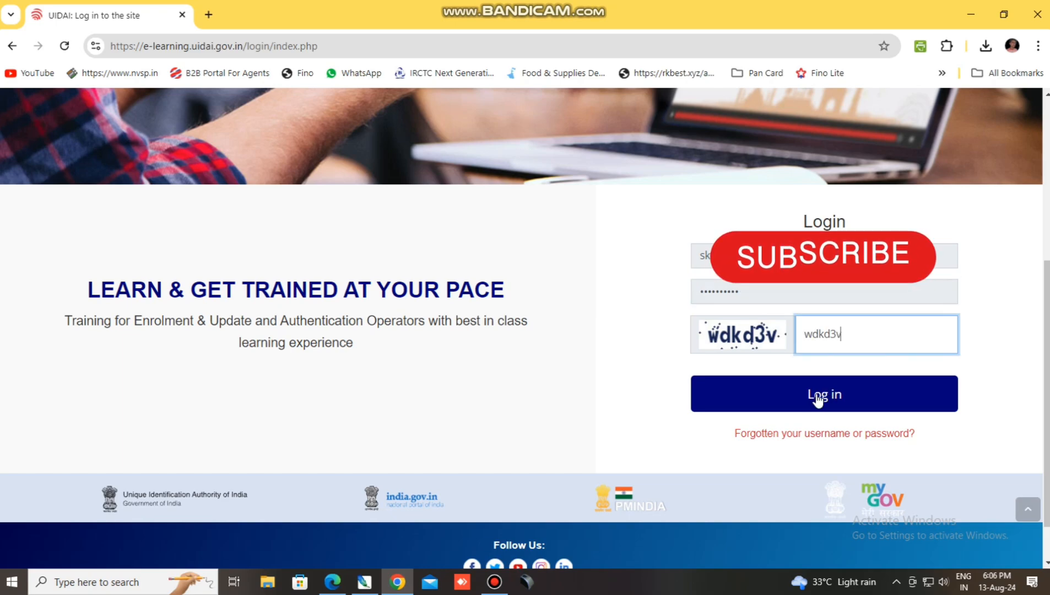
# Log in and open the Enrolment & Update Process course from the dashboard card.
pyautogui.click(818, 399)
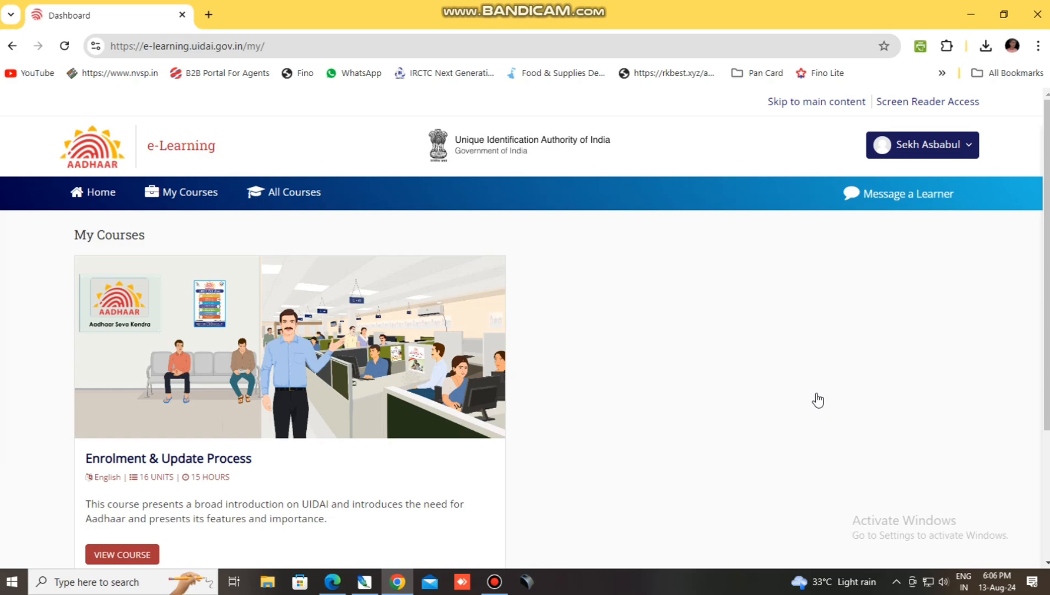
pyautogui.scroll(-3, 811, 391)
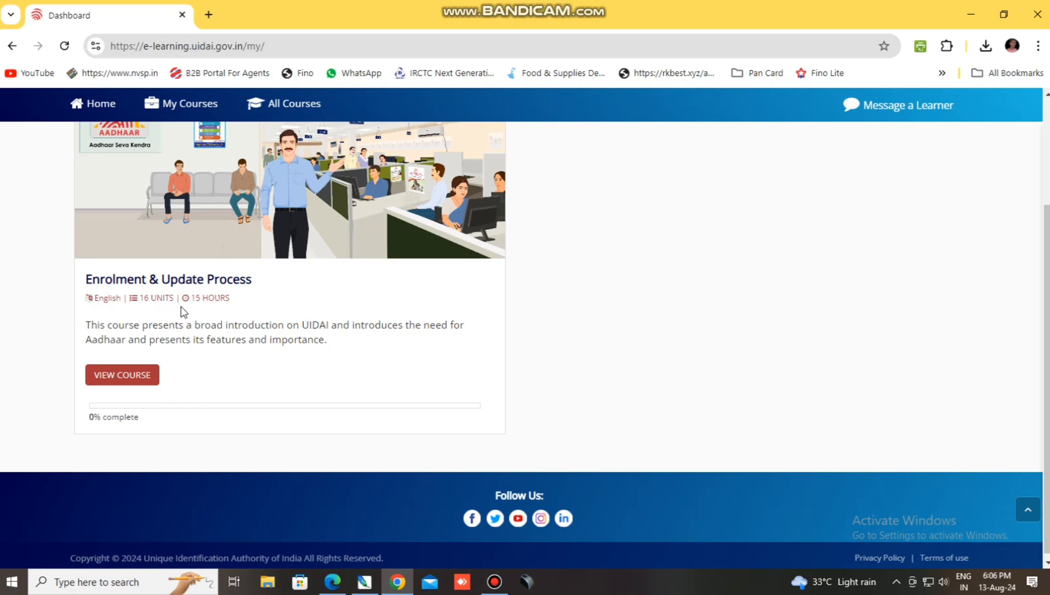
pyautogui.click(129, 377)
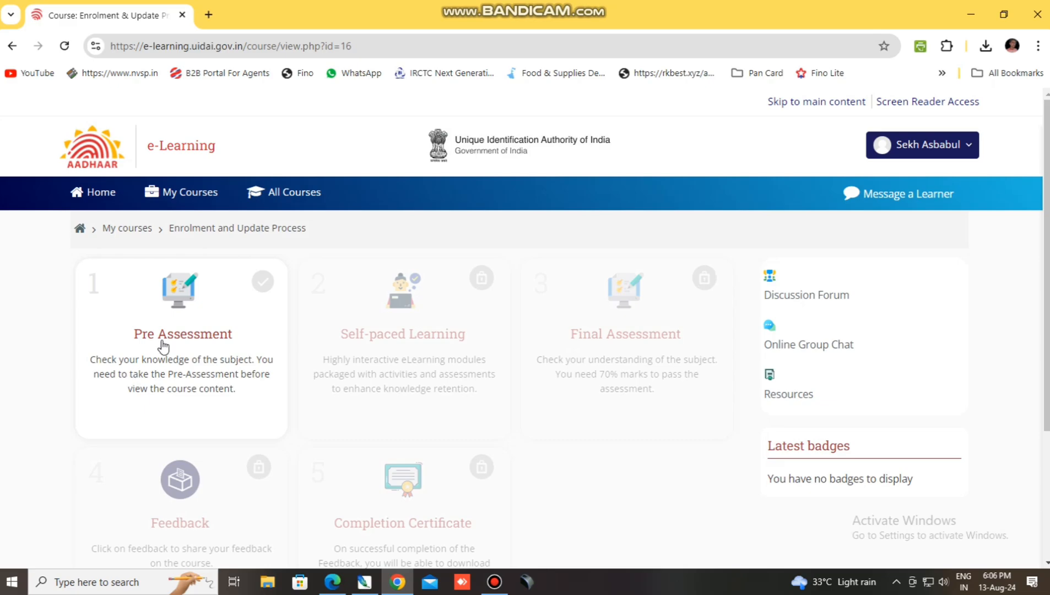
pyautogui.scroll(-1, 389, 290)
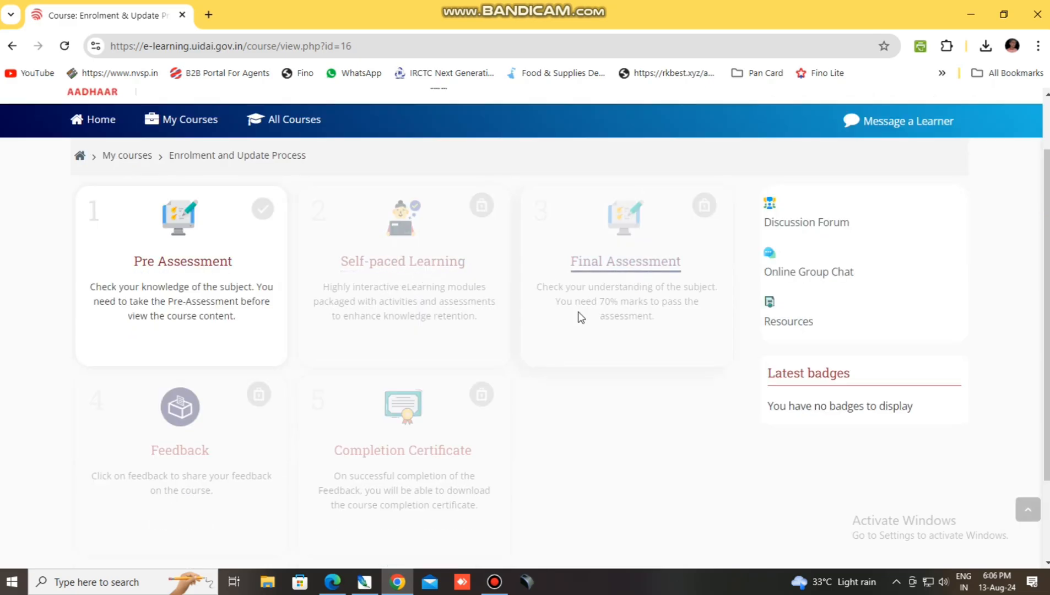
pyautogui.scroll(-2, 234, 438)
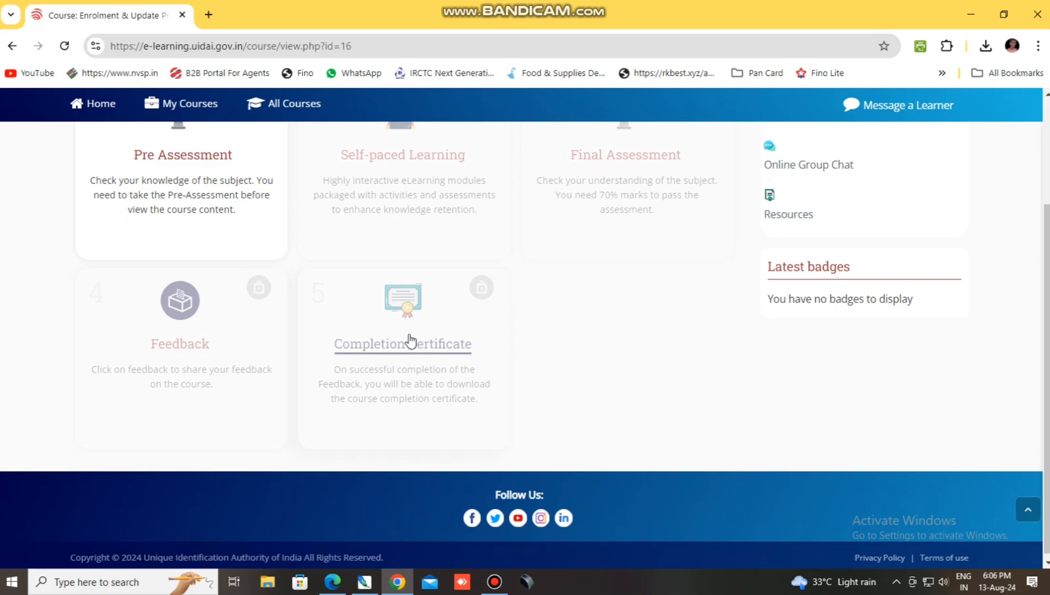
pyautogui.scroll(2, 410, 344)
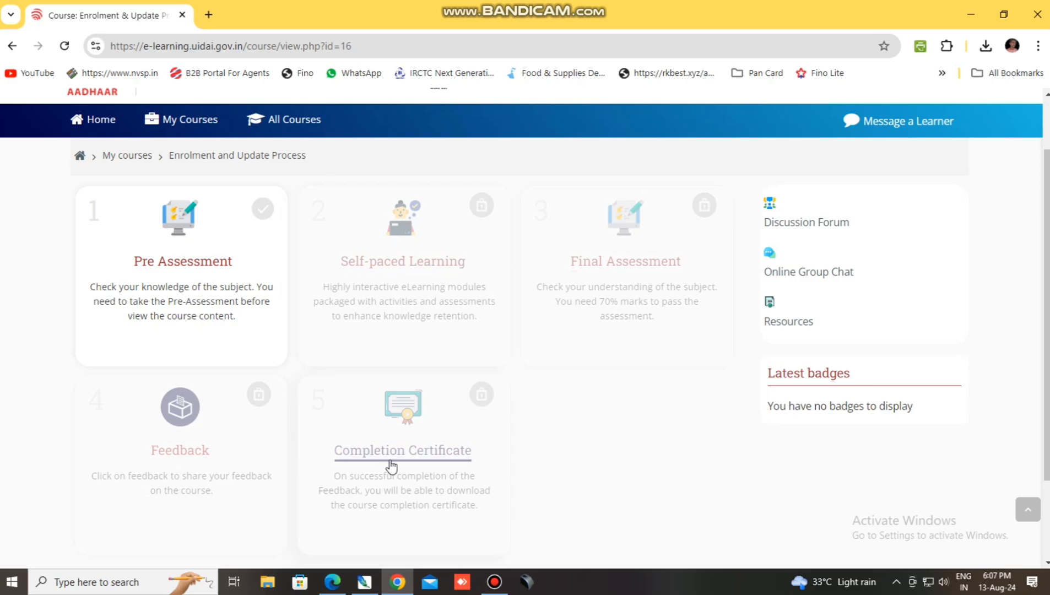
pyautogui.scroll(2, 412, 463)
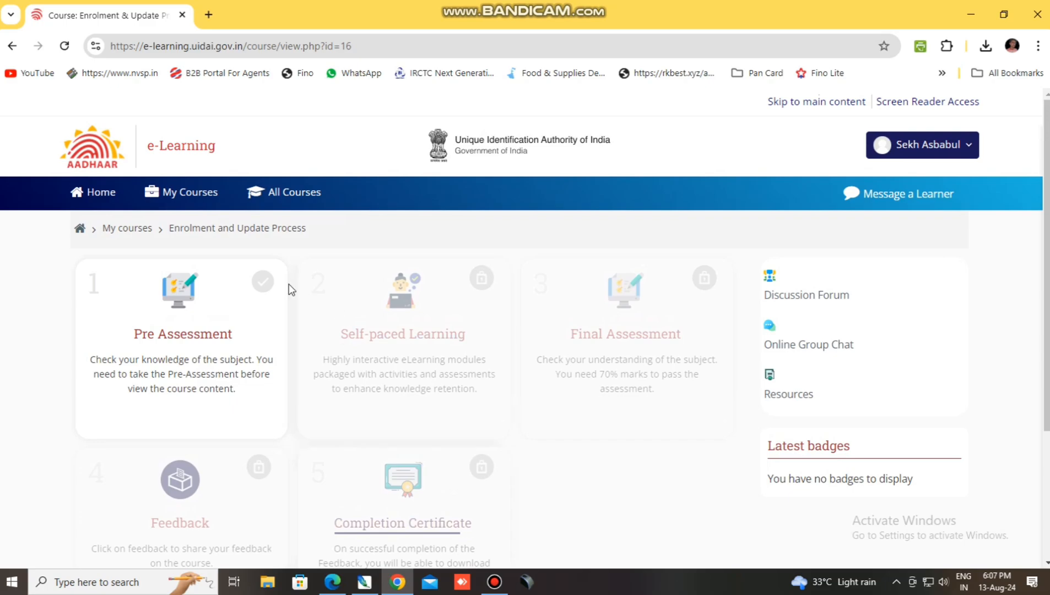
pyautogui.moveTo(196, 204)
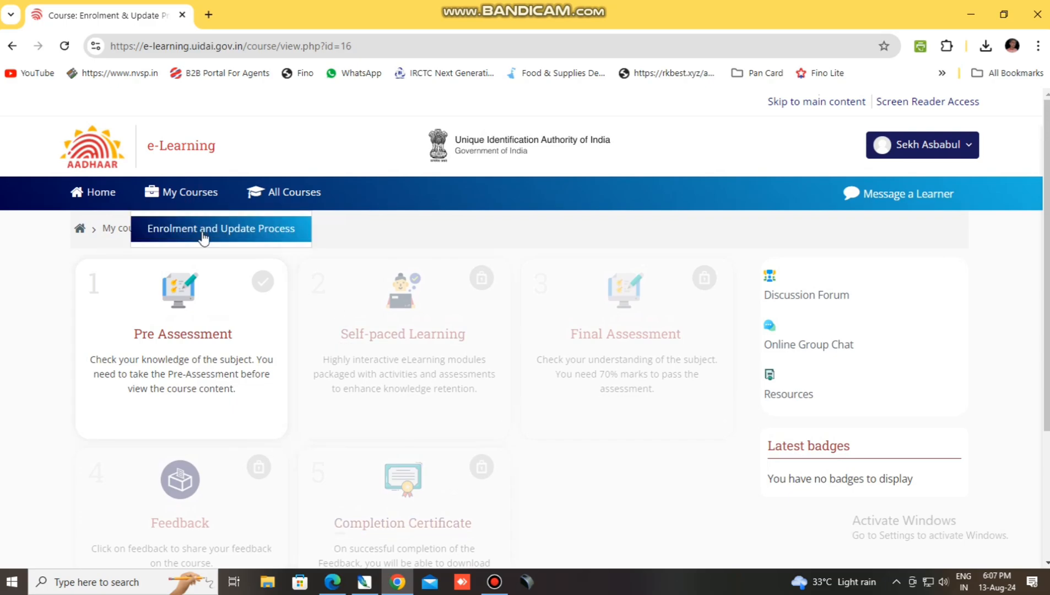
# Browse the All Courses list, then reopen Enrolment and Update Process from My Courses.
pyautogui.click(281, 196)
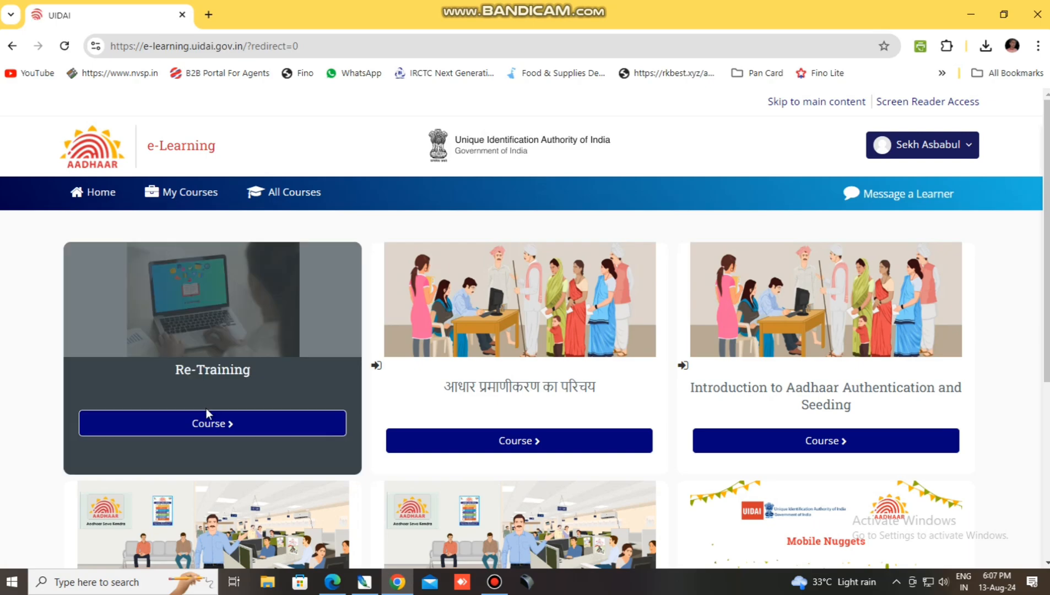
pyautogui.scroll(-1, 220, 373)
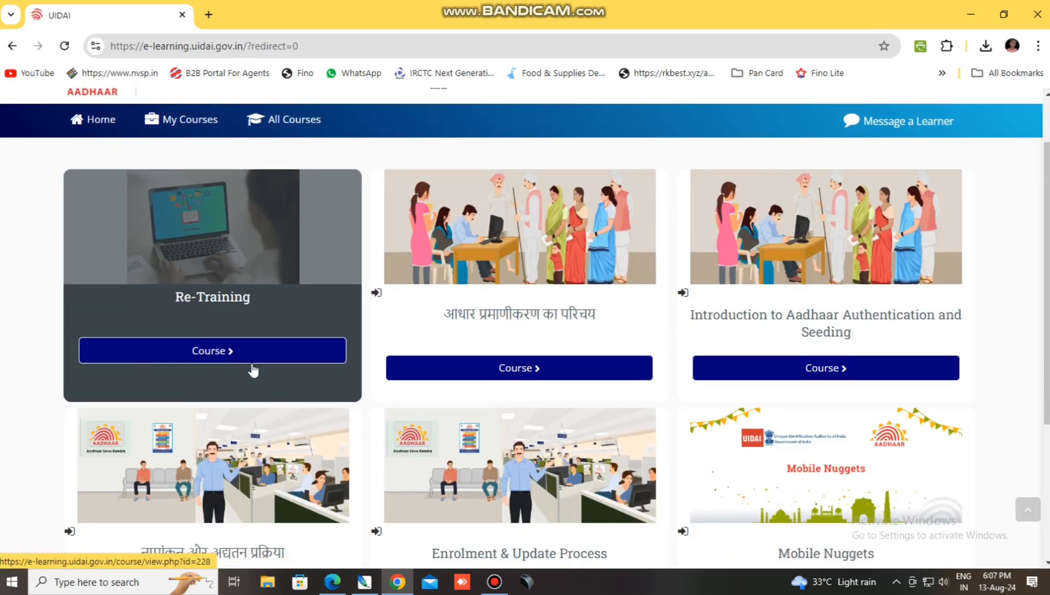
pyautogui.scroll(-3, 816, 333)
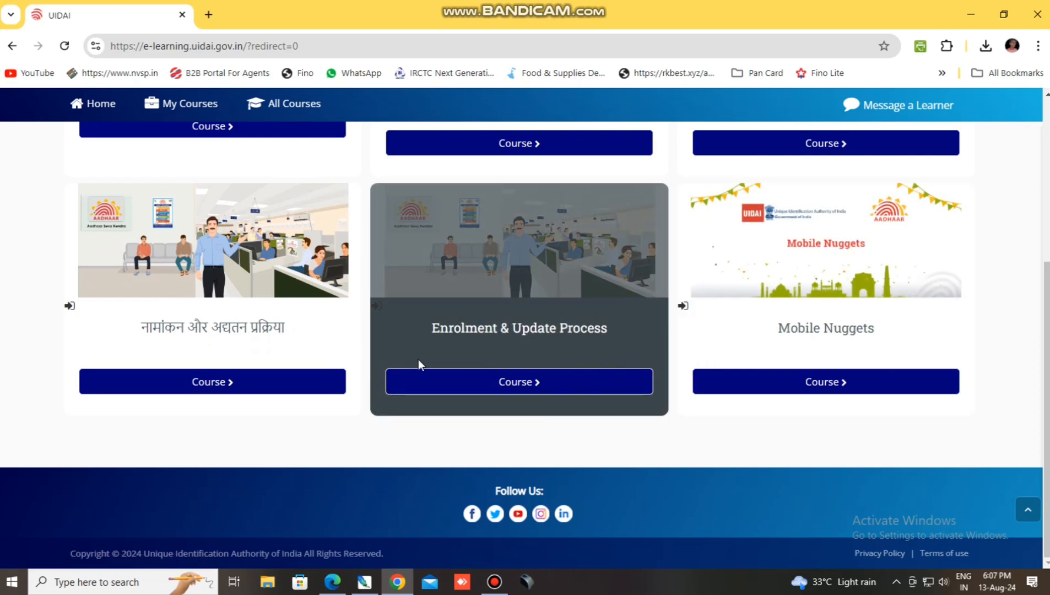
pyautogui.scroll(1, 285, 368)
pyautogui.scroll(1, 284, 365)
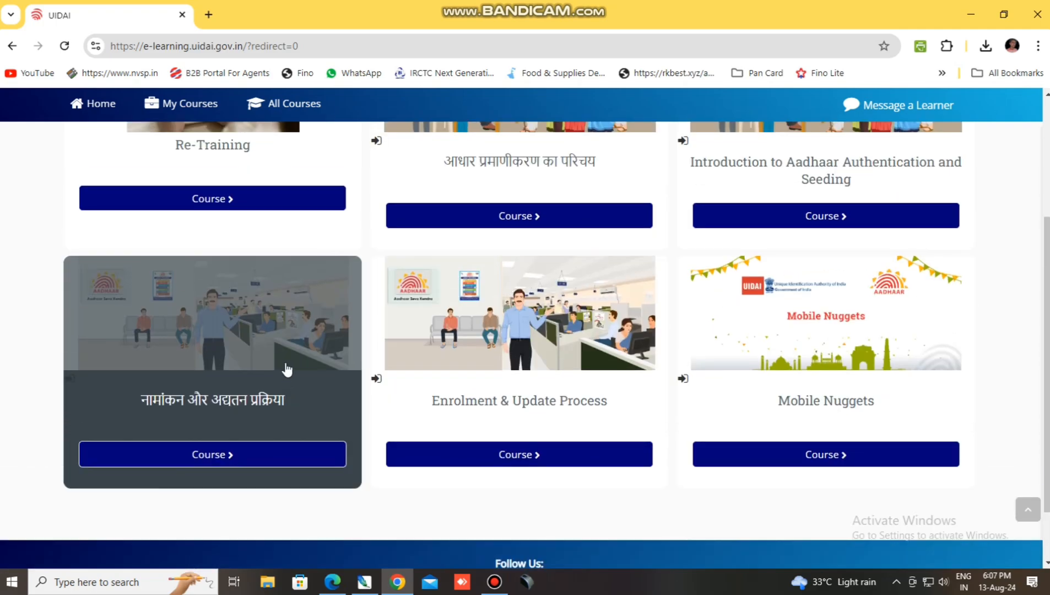
pyautogui.scroll(3, 457, 393)
pyautogui.scroll(-2, 455, 394)
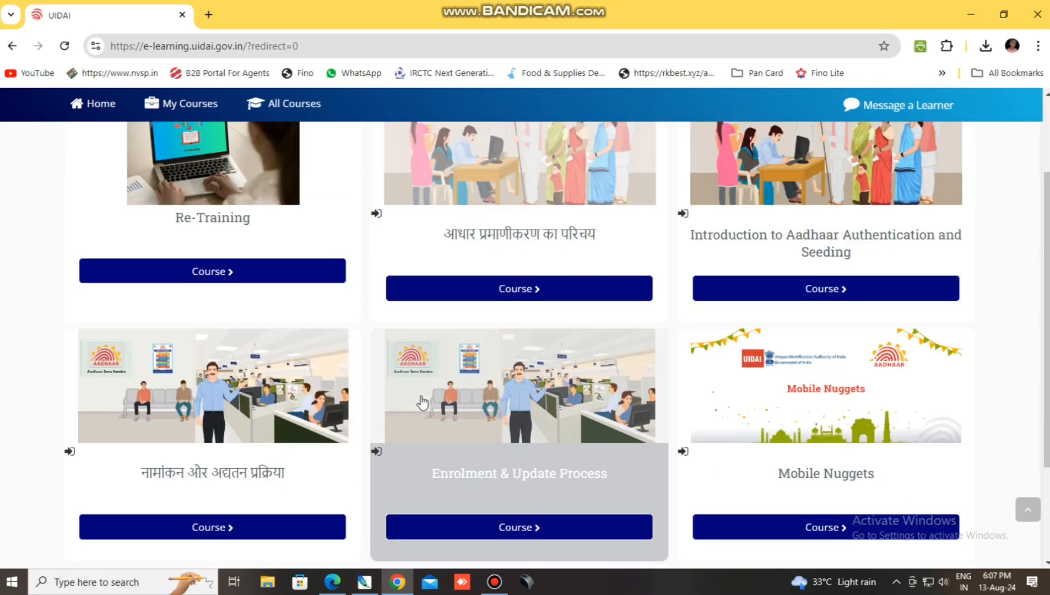
pyautogui.scroll(3, 420, 401)
pyautogui.click(190, 194)
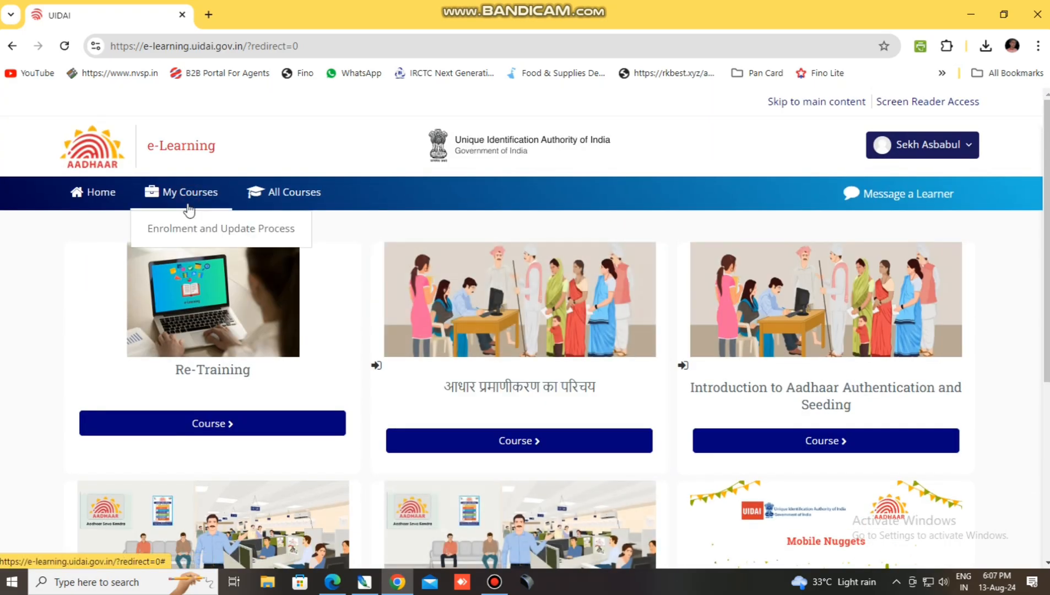
pyautogui.click(189, 230)
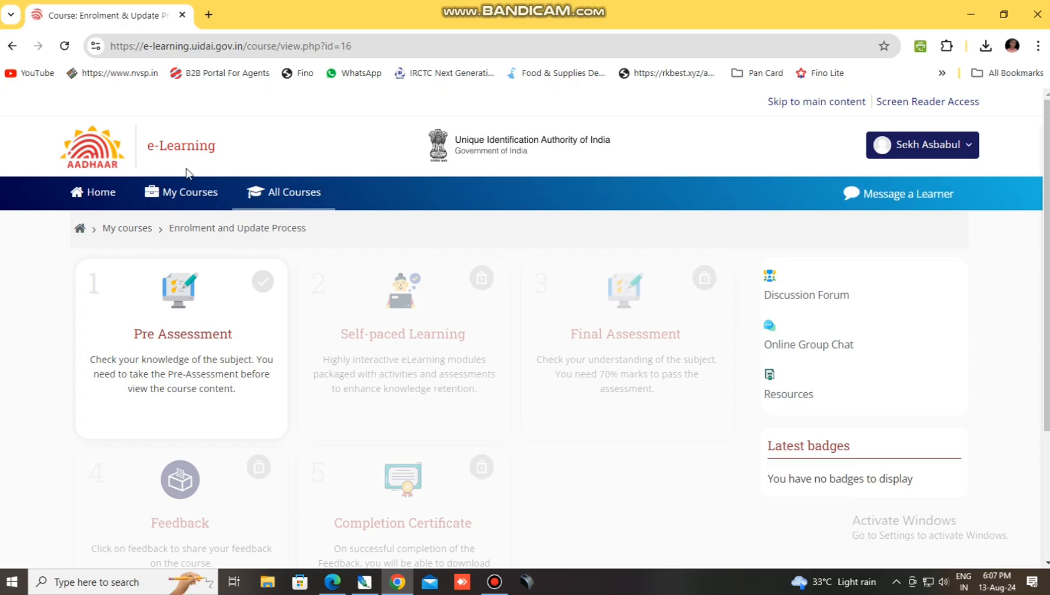
# Return to the Home dashboard and scroll to the Enrolment & Update Process course at 0%.
pyautogui.click(100, 199)
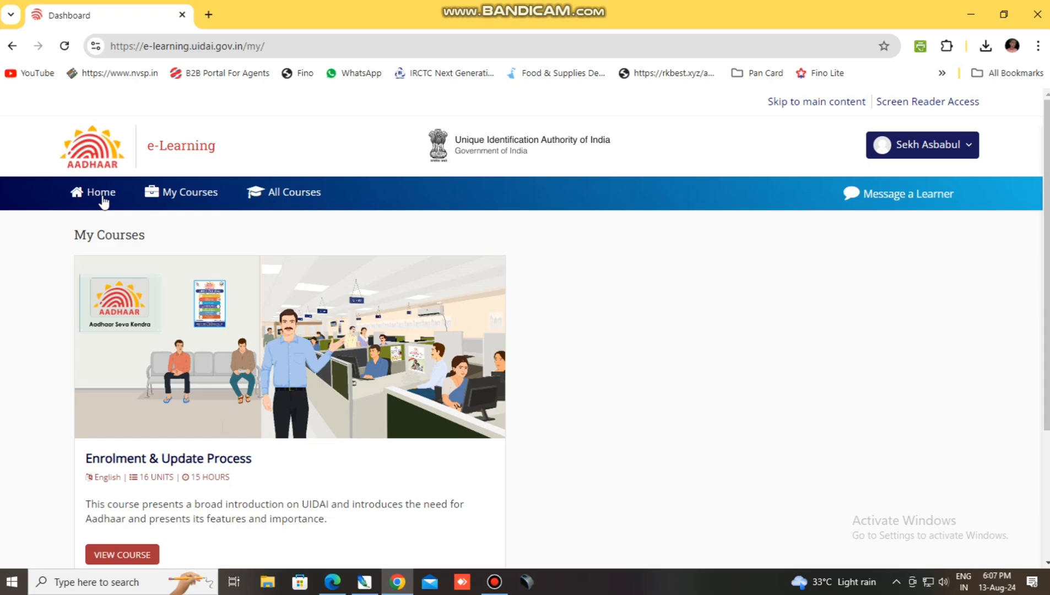
pyautogui.click(970, 146)
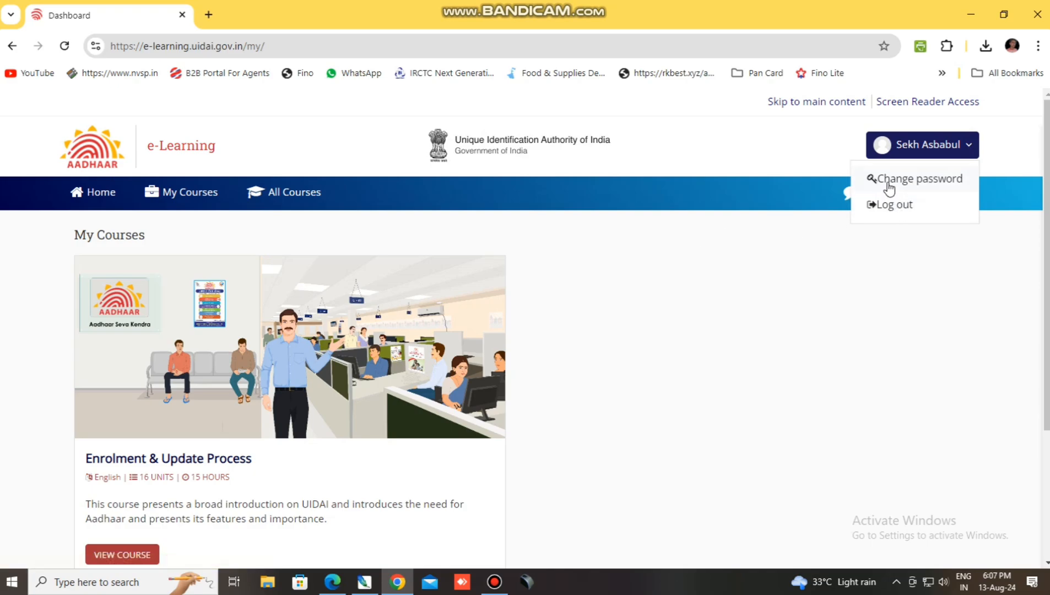
pyautogui.click(747, 278)
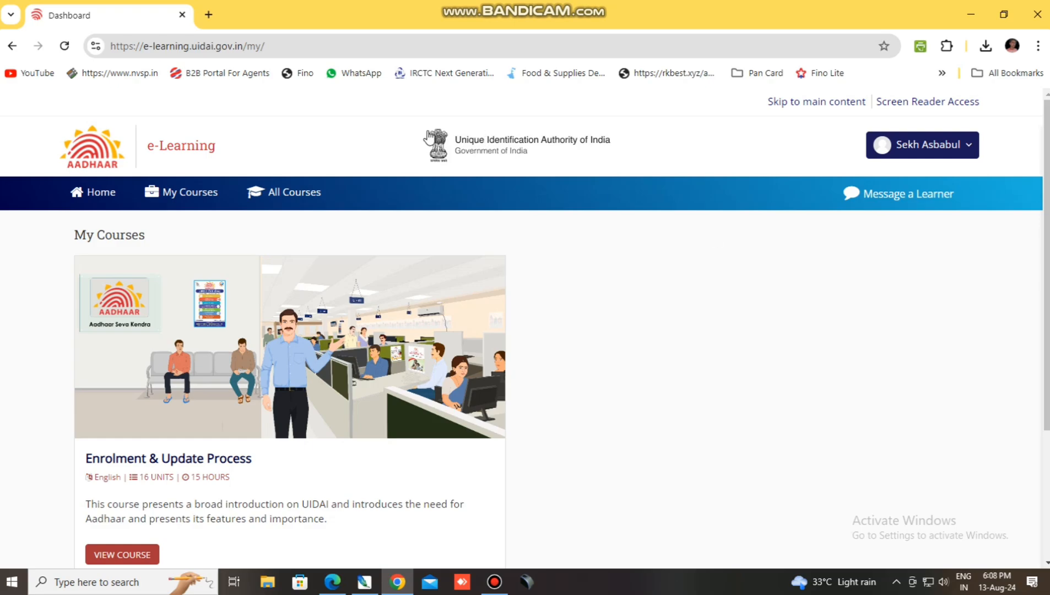
pyautogui.scroll(-1, 203, 337)
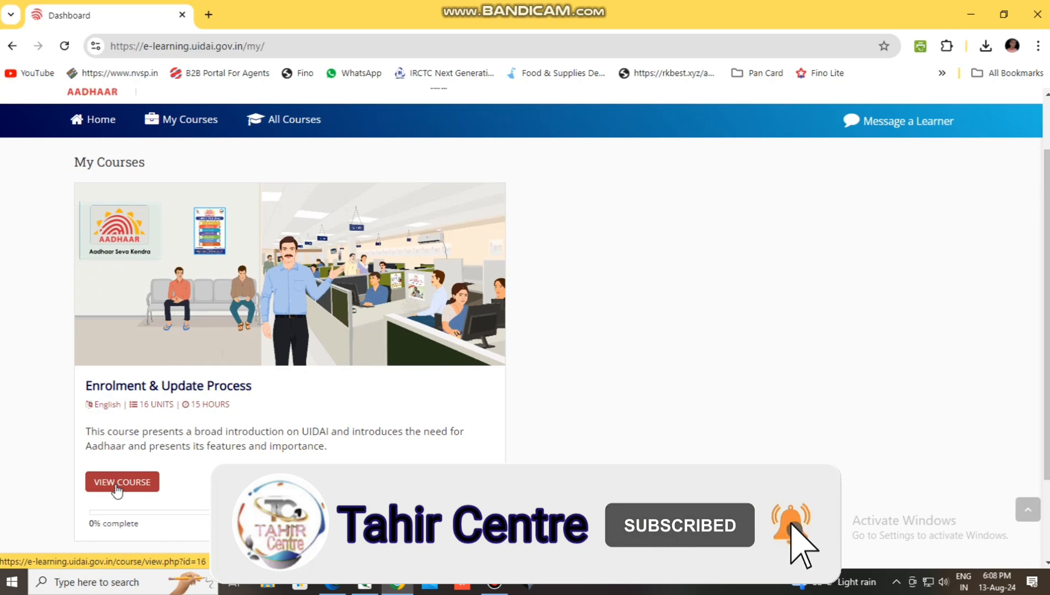
# Open the course's Pre Assessment quiz and choose Attempt Now to reach the start confirmation.
pyautogui.click(117, 483)
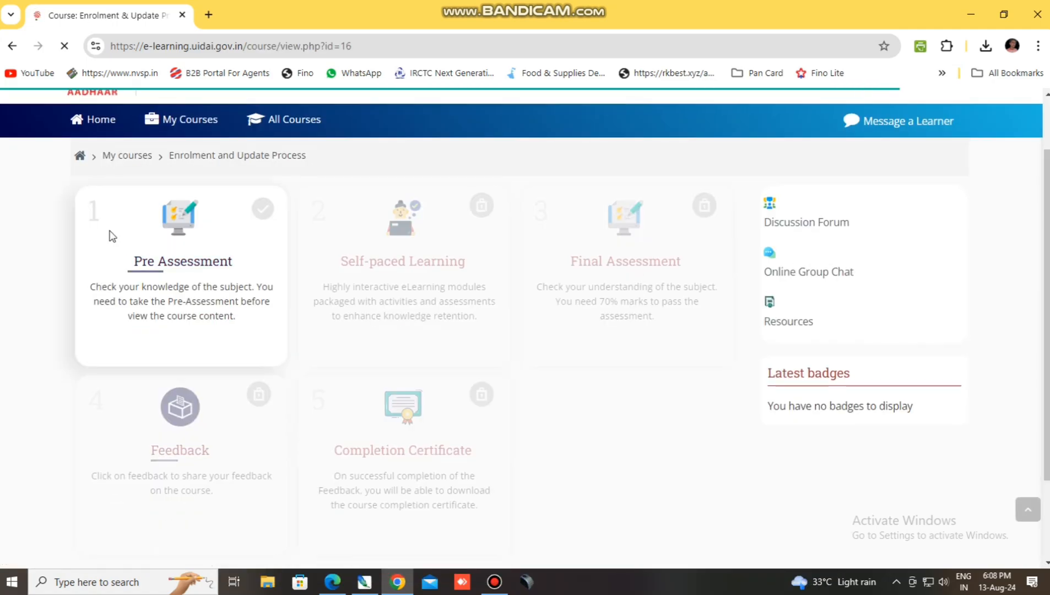
pyautogui.click(179, 262)
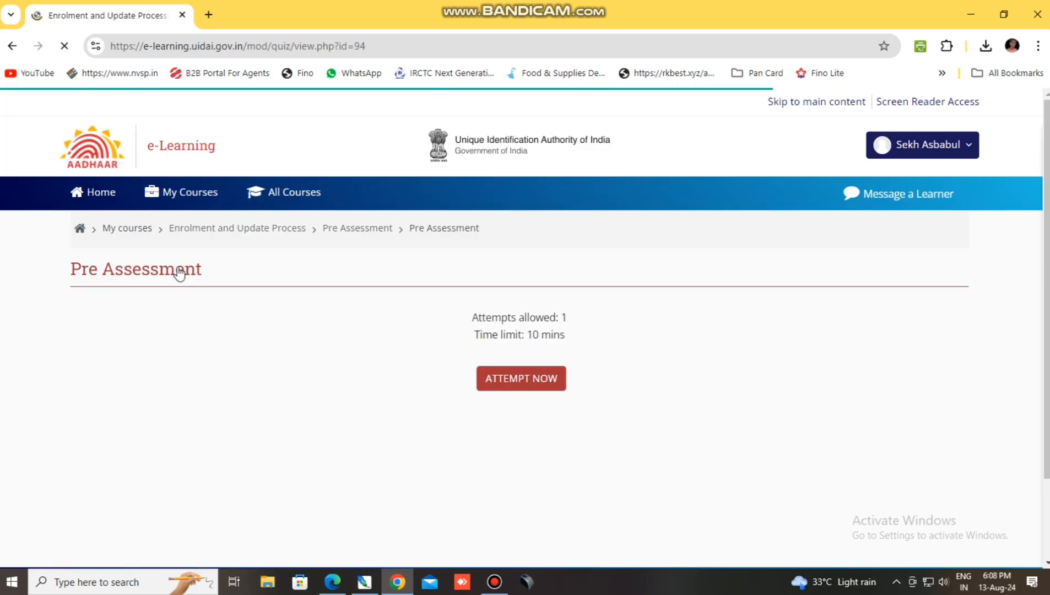
pyautogui.scroll(-2, 581, 325)
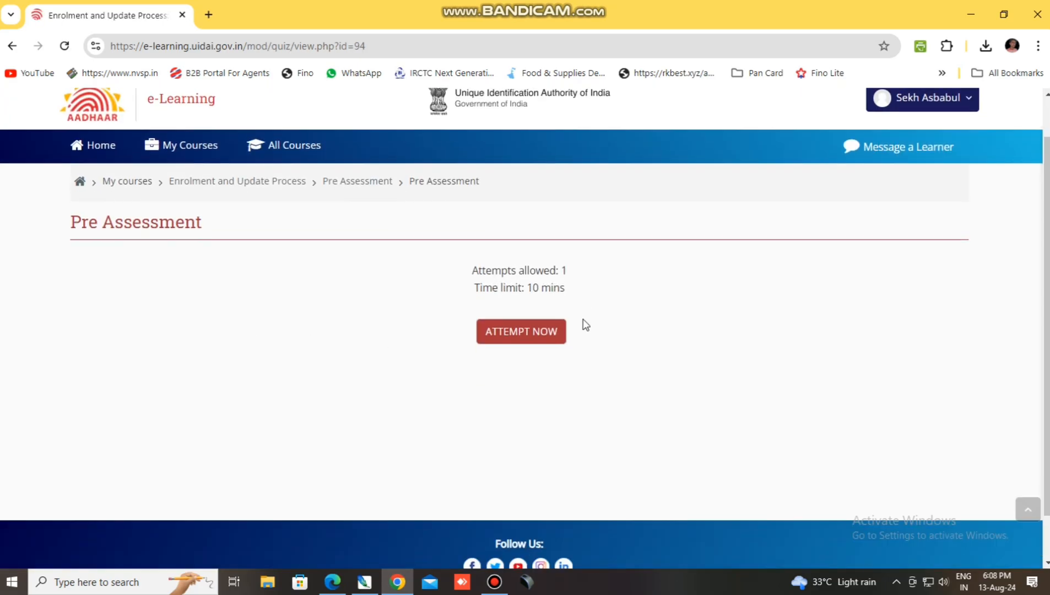
pyautogui.scroll(2, 594, 341)
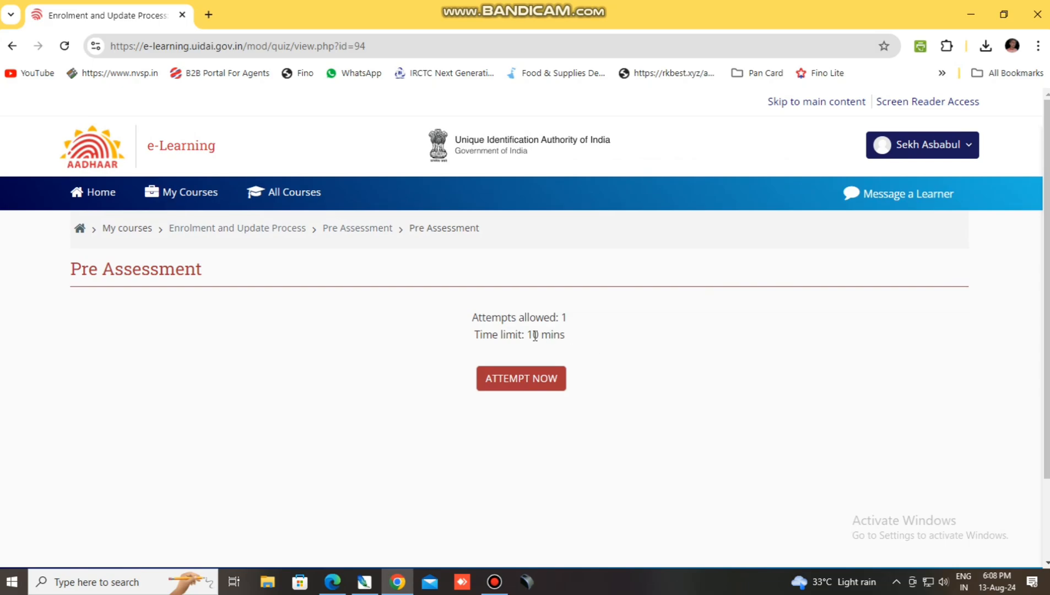
pyautogui.click(518, 391)
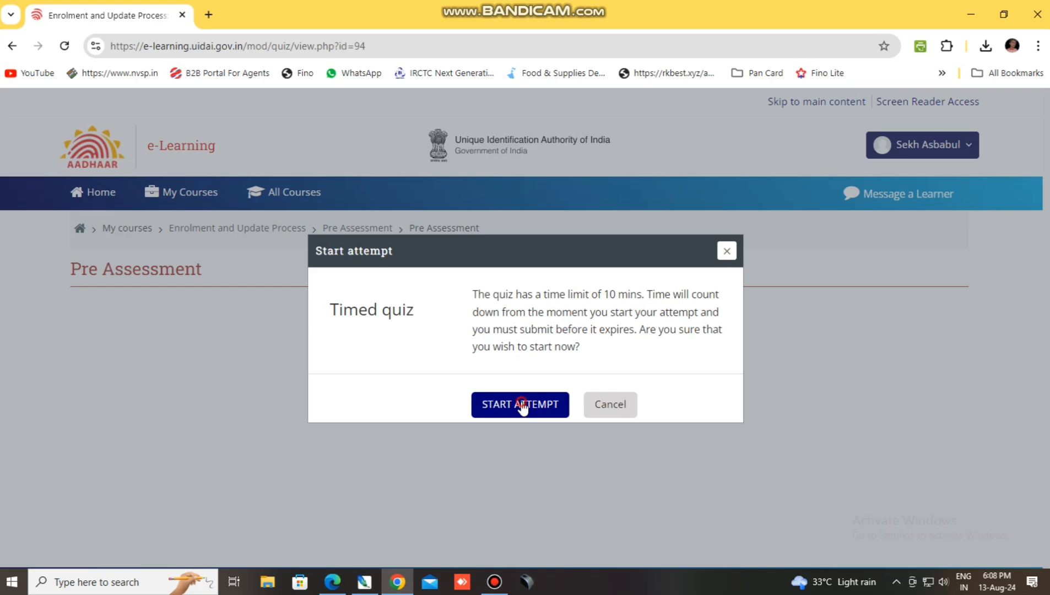
# Start the 10-minute Pre Assessment attempt, advance to question 2, then open All Courses.
pyautogui.click(522, 406)
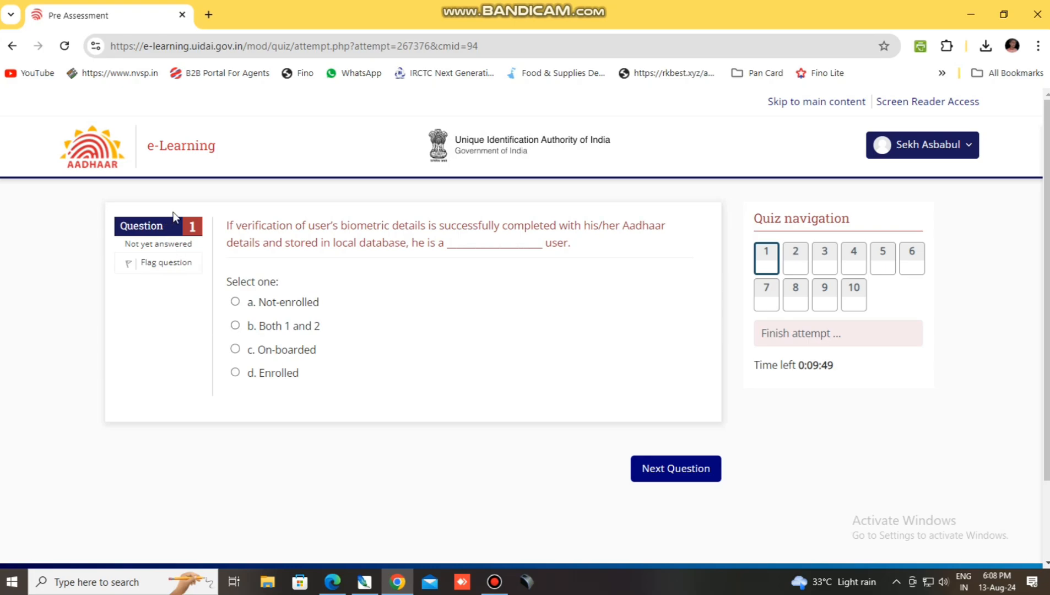
pyautogui.click(896, 153)
pyautogui.click(896, 154)
pyautogui.click(673, 475)
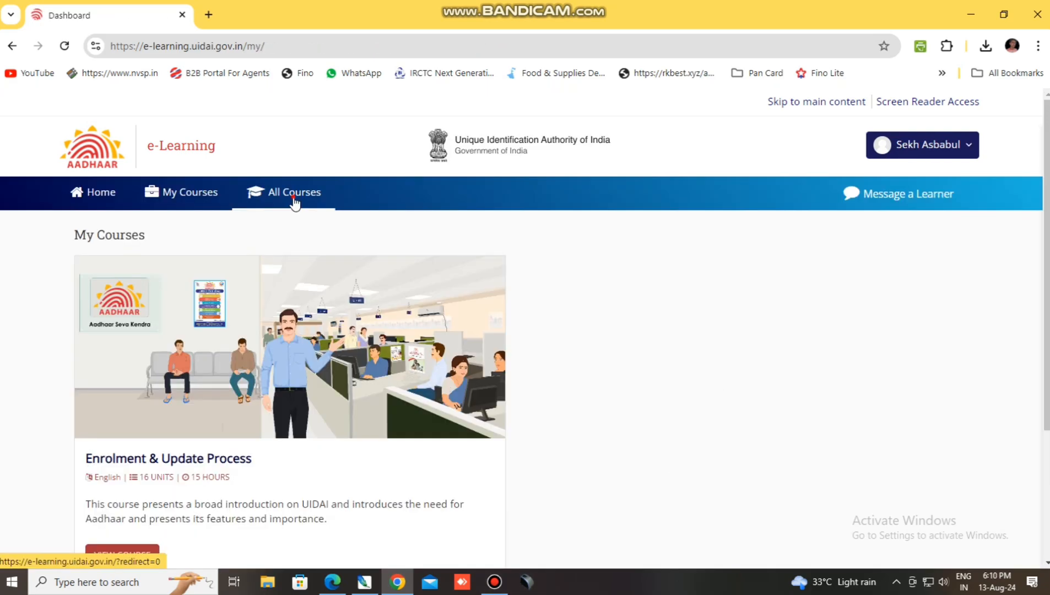
pyautogui.click(295, 203)
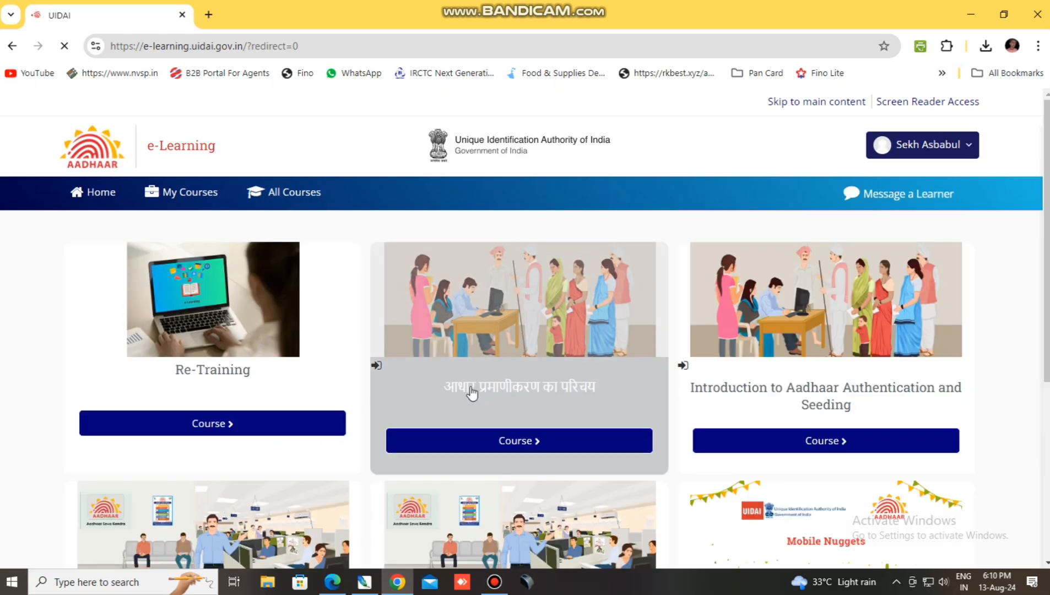
# Open the Re-Training course and read its notice that self-enrolment is not allowed.
pyautogui.click(215, 428)
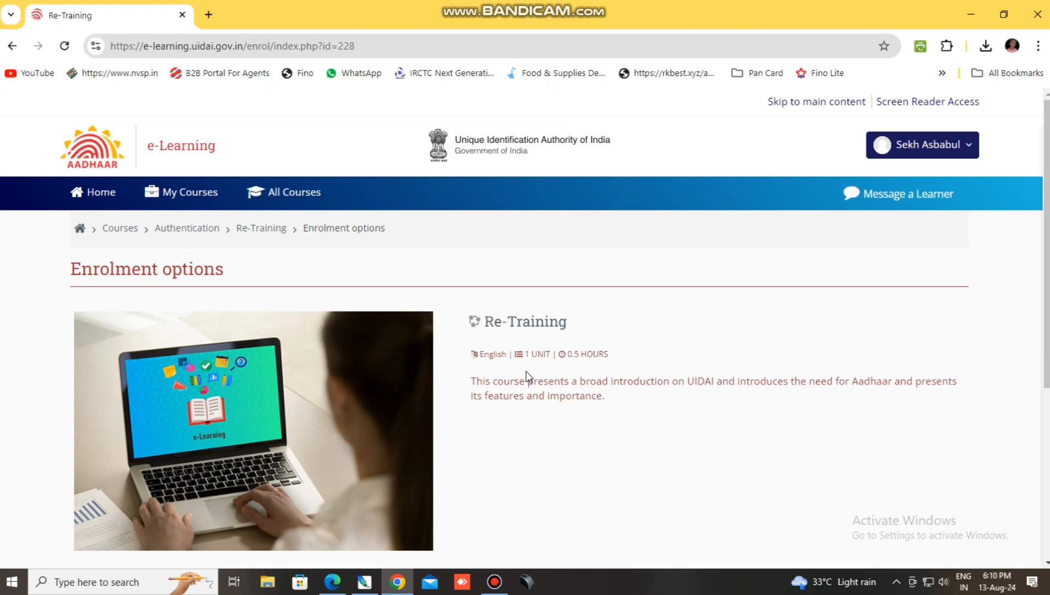
pyautogui.scroll(-5, 634, 380)
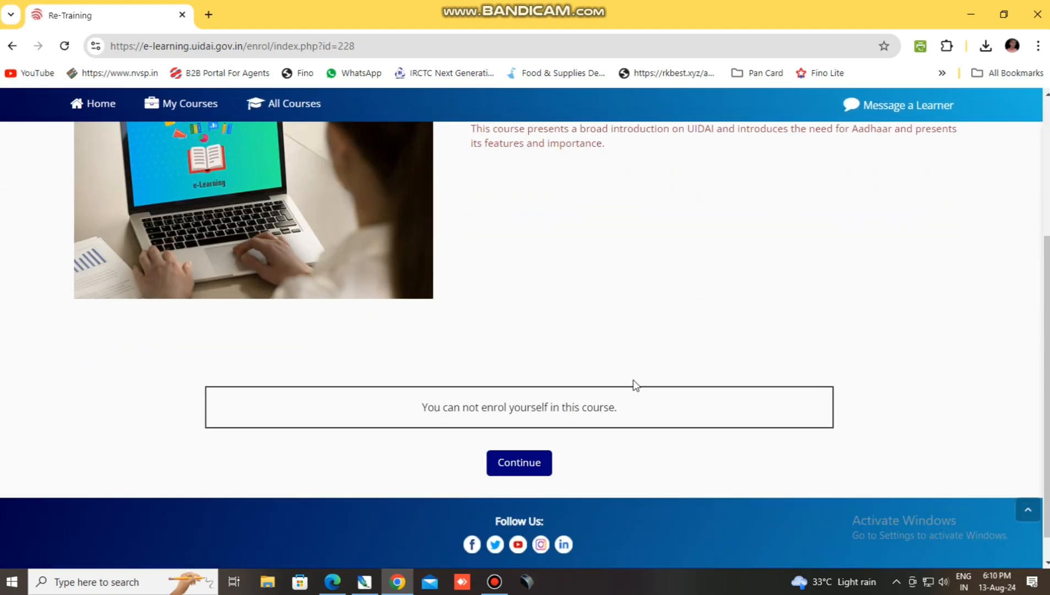
pyautogui.scroll(4, 634, 380)
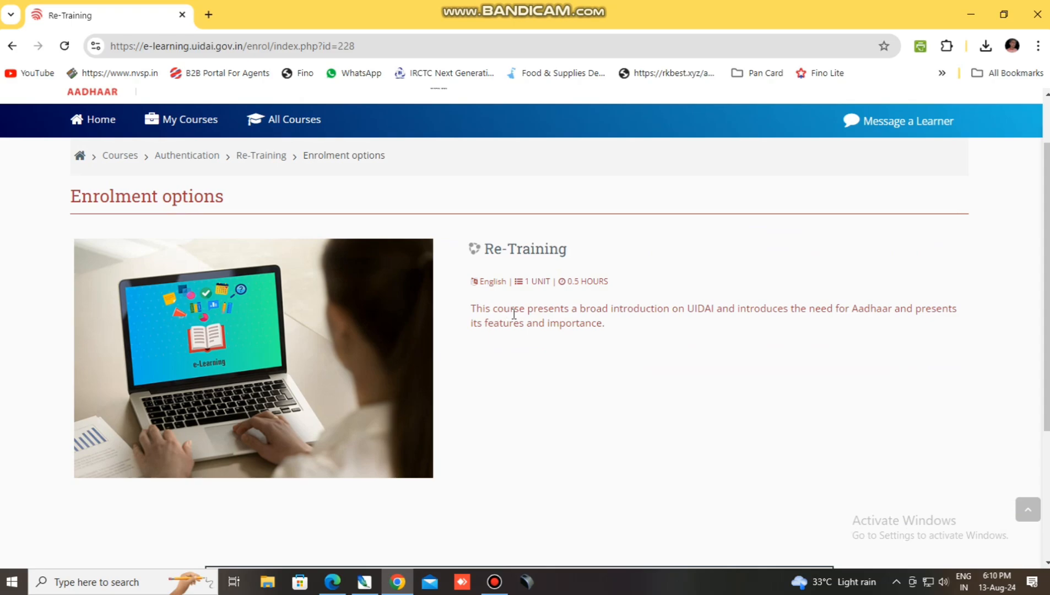